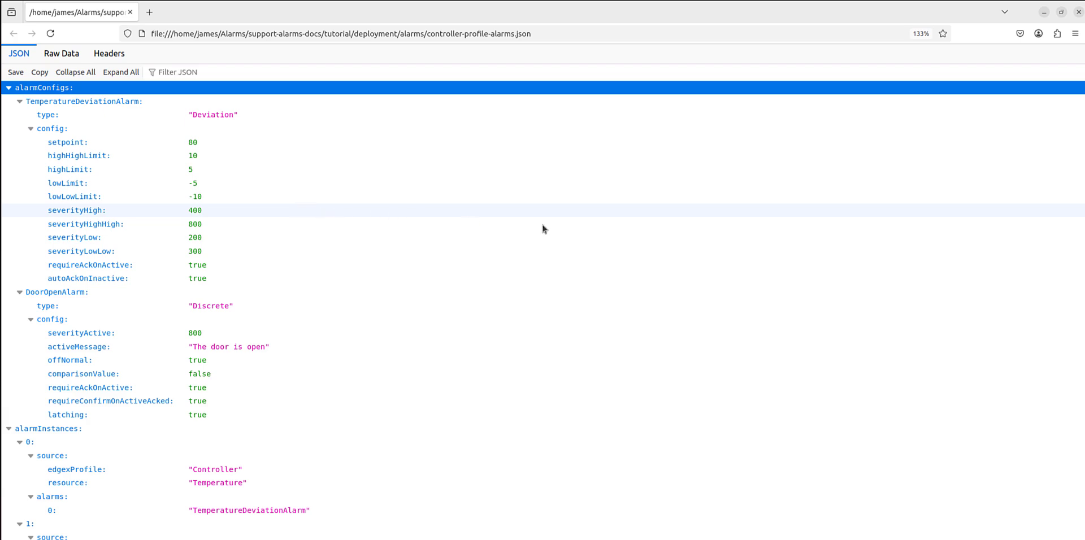
Minimise the alarm configuration file window and highlight the alarms-service row in the terminal's edgecentral status output.
left_click(1041, 14)
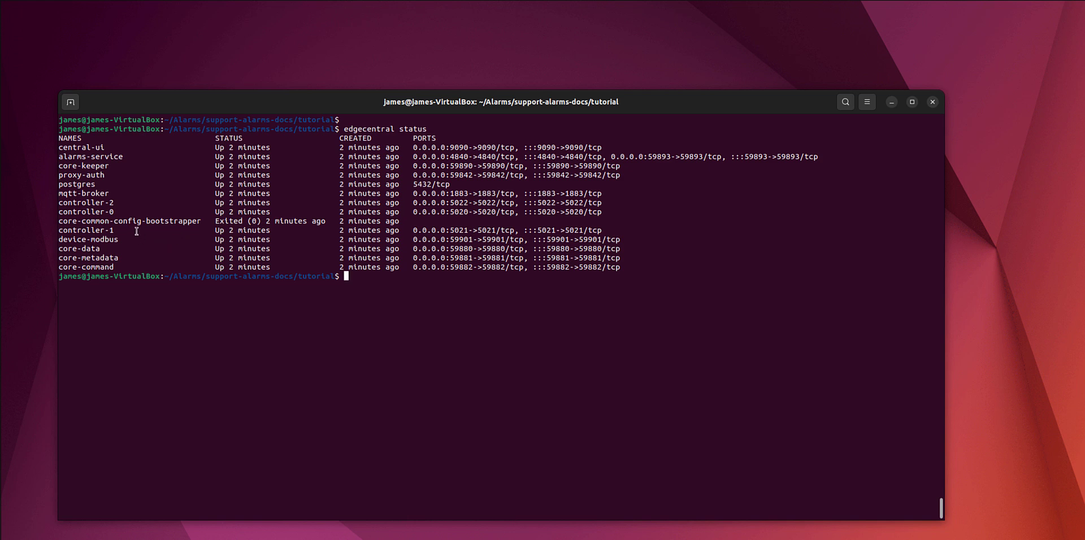
double_click(122, 159)
triple_click(122, 159)
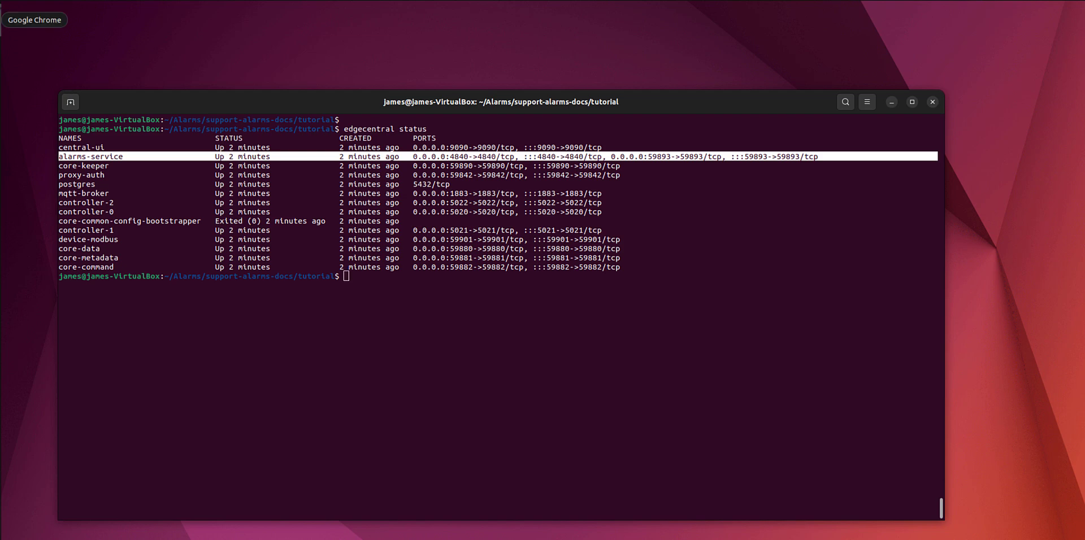
Switch to the Edge Central UI in Google Chrome and open the device list.
left_click(1, 20)
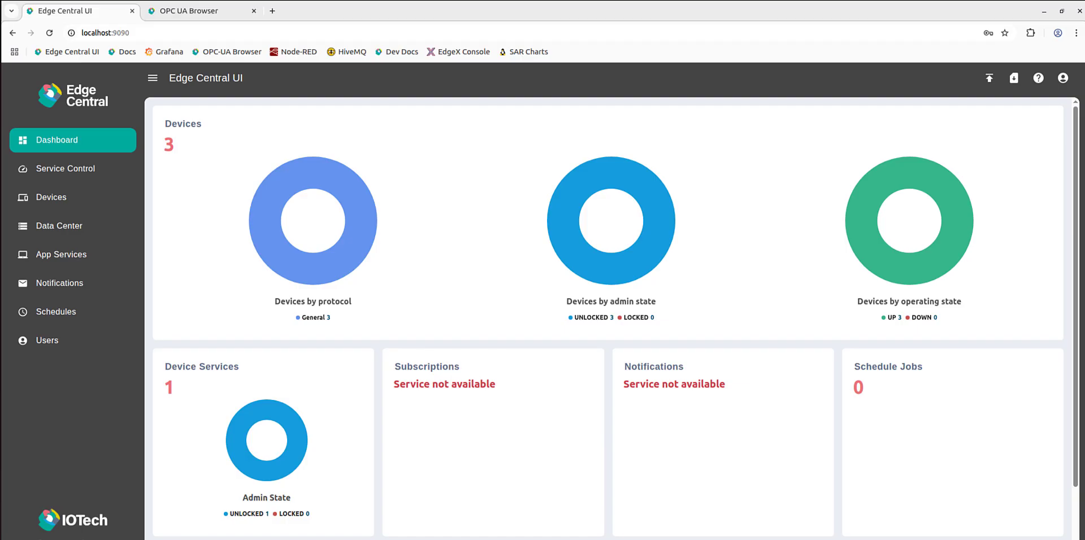
left_click(193, 124)
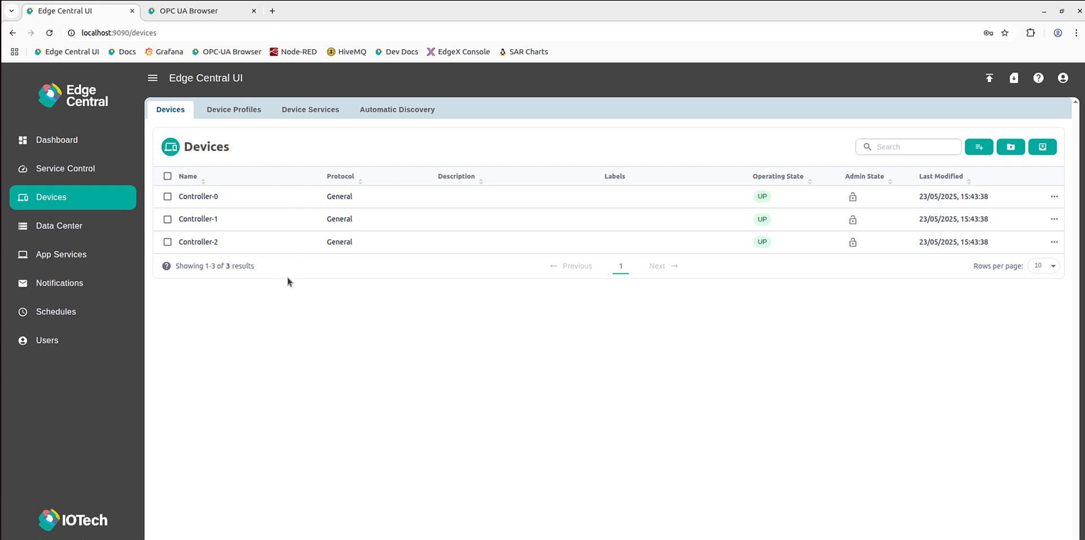
In the OPC UA Browser, expand the AlarmsService, Devices and Controller-0 nodes, and start monitoring events on the Devices node.
left_click(217, 15)
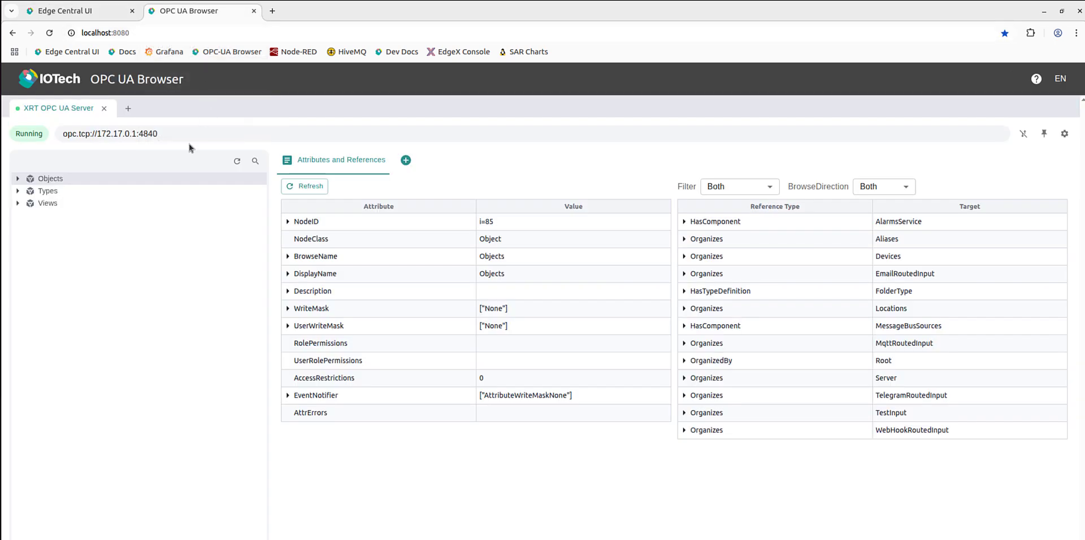
left_click(18, 178)
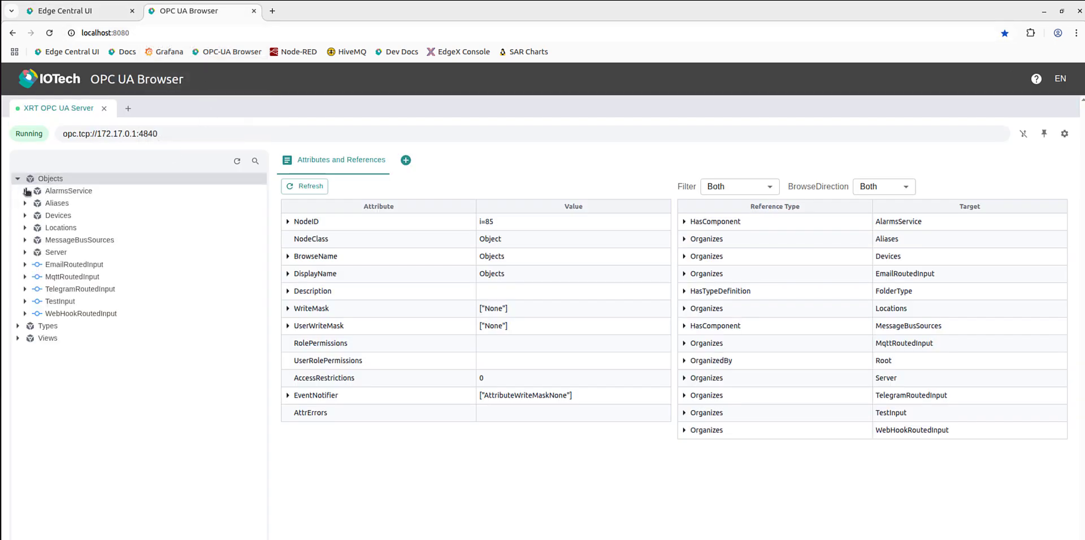
left_click(25, 192)
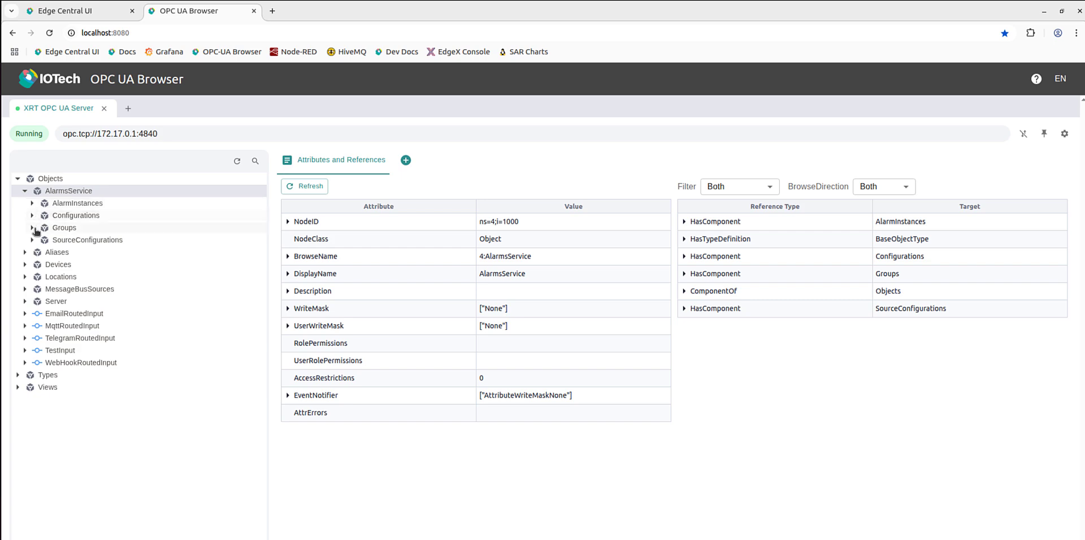
left_click(26, 265)
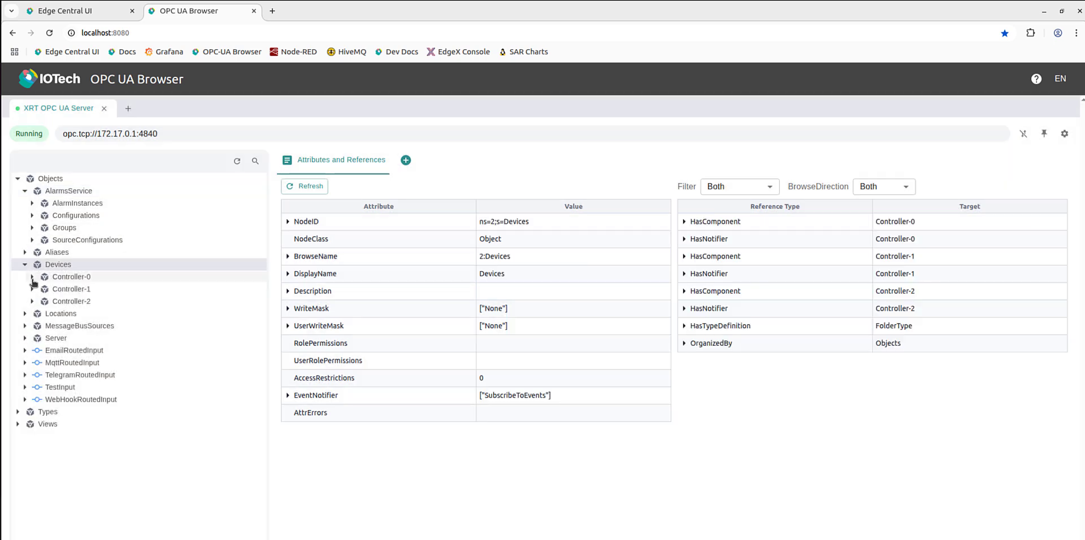
left_click(32, 278)
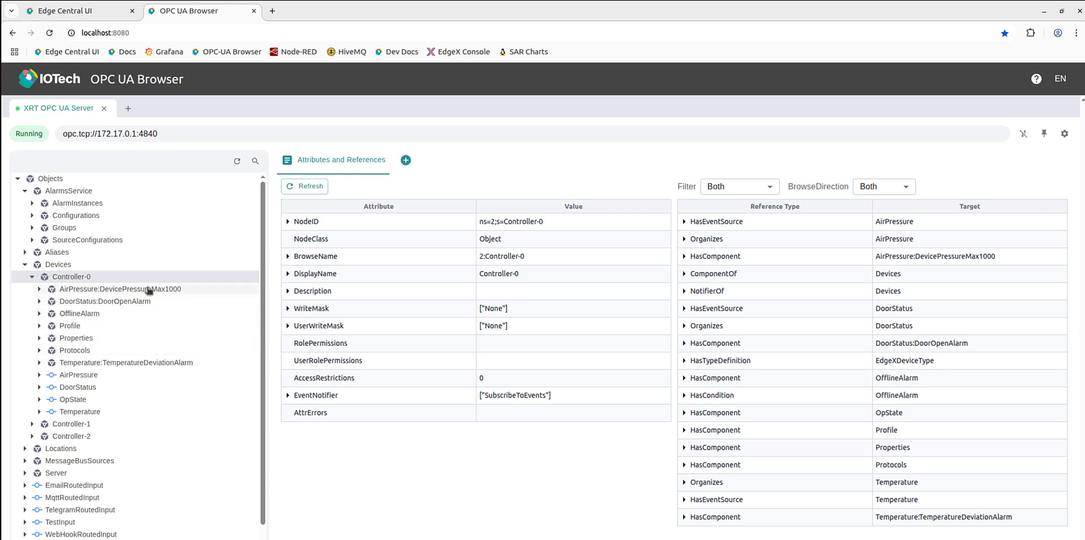
right_click(63, 265)
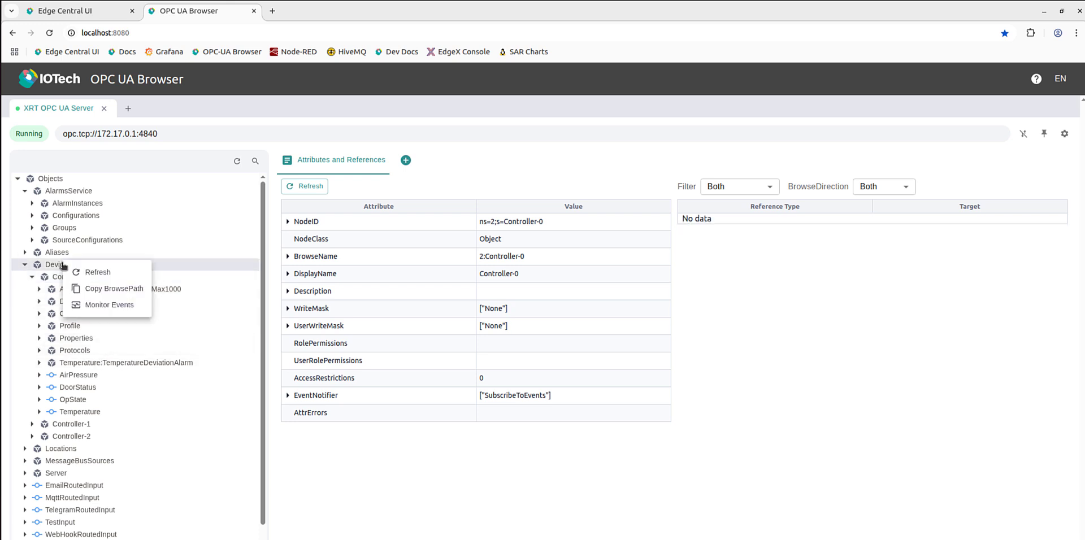
left_click(114, 302)
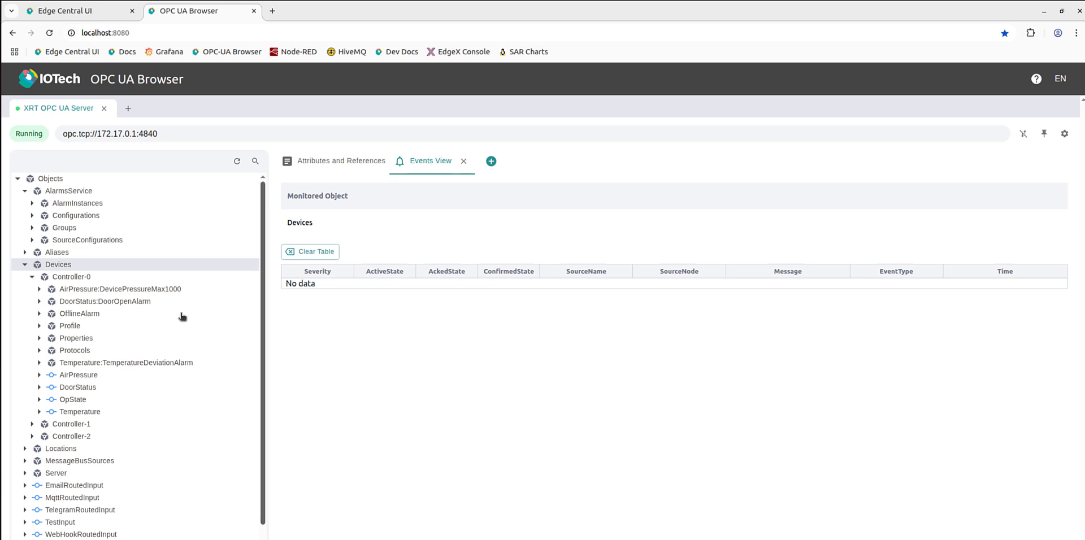
Switch to Postman, expand the Alarm Routing and Alarm Management folders, and send the List alarms request.
left_click(0, 229)
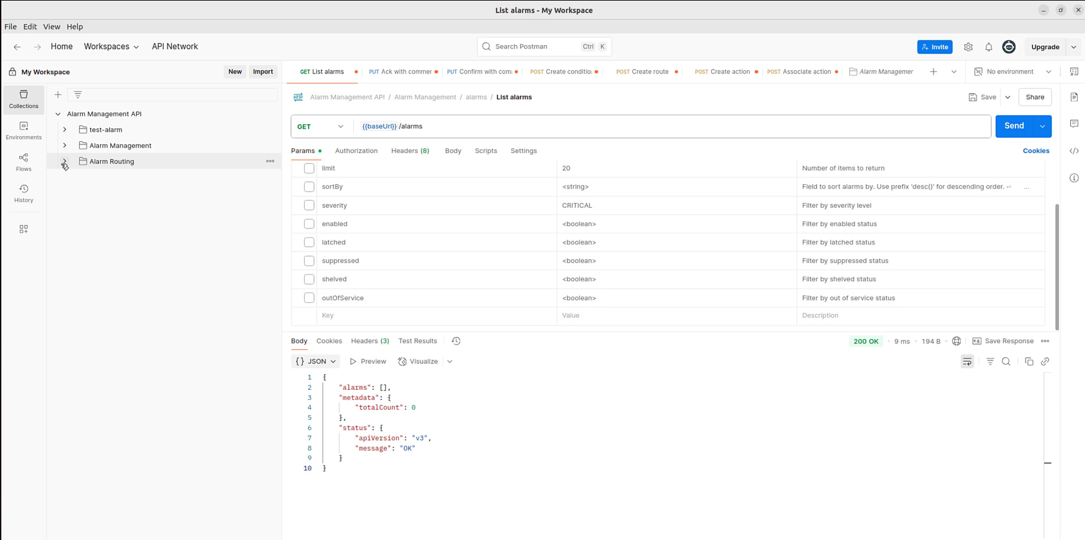
left_click(65, 161)
left_click(64, 146)
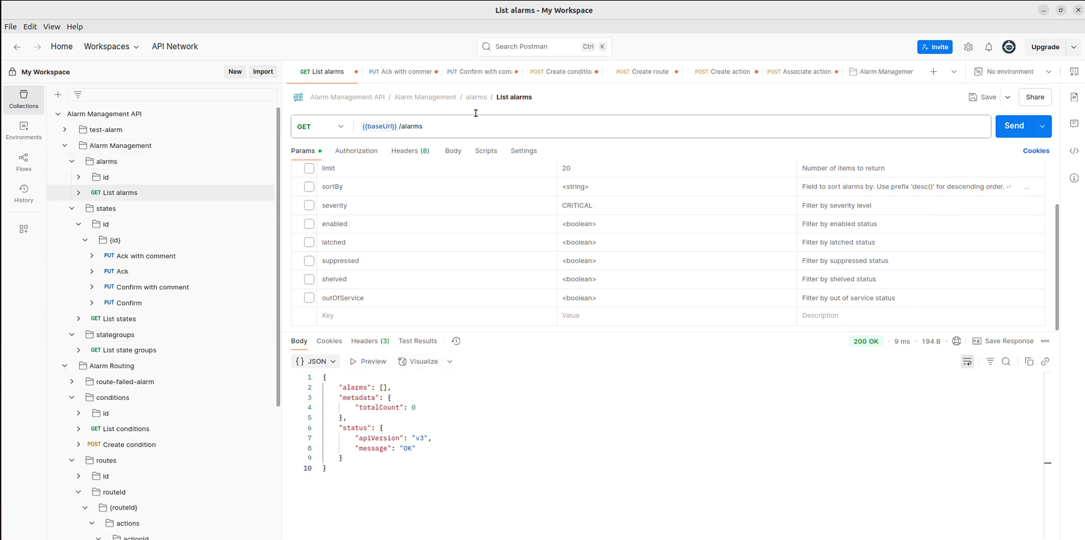
left_click(1014, 126)
Switch to the Edge Central UI in Chrome and write the value true to the DoorStatus command of Controller-0.
key("alt+Tab")
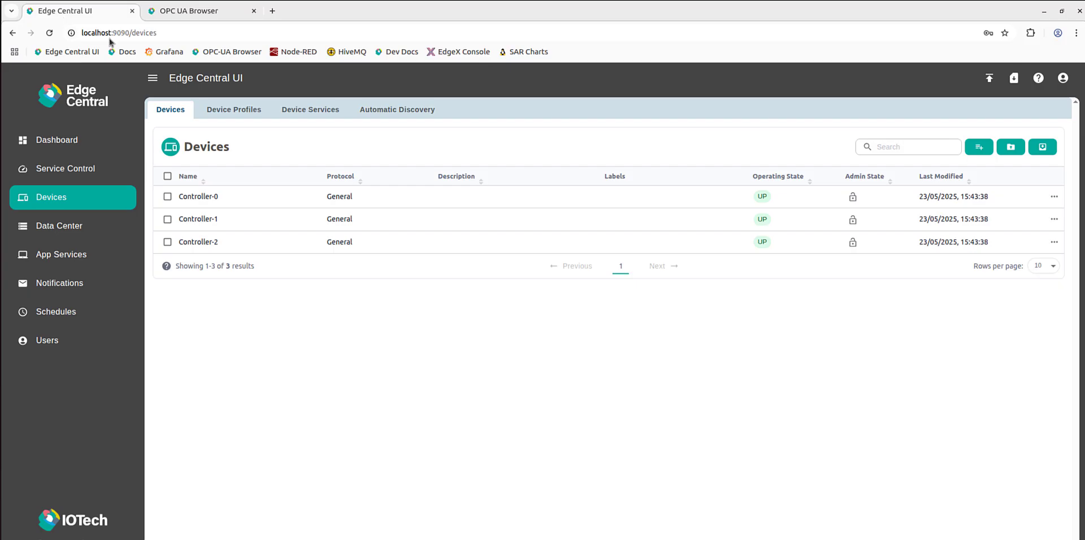
left_click(1053, 198)
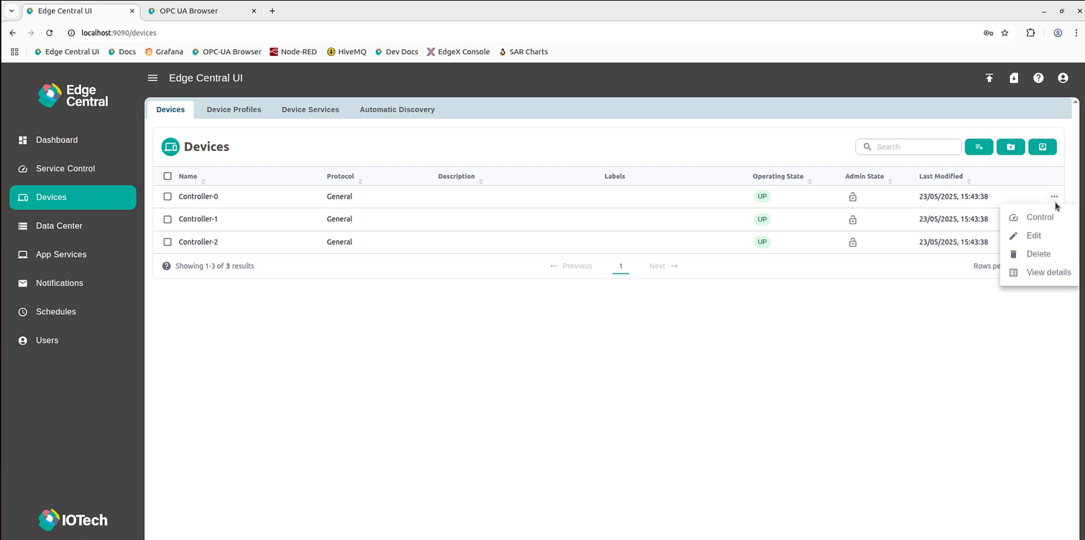
left_click(975, 219)
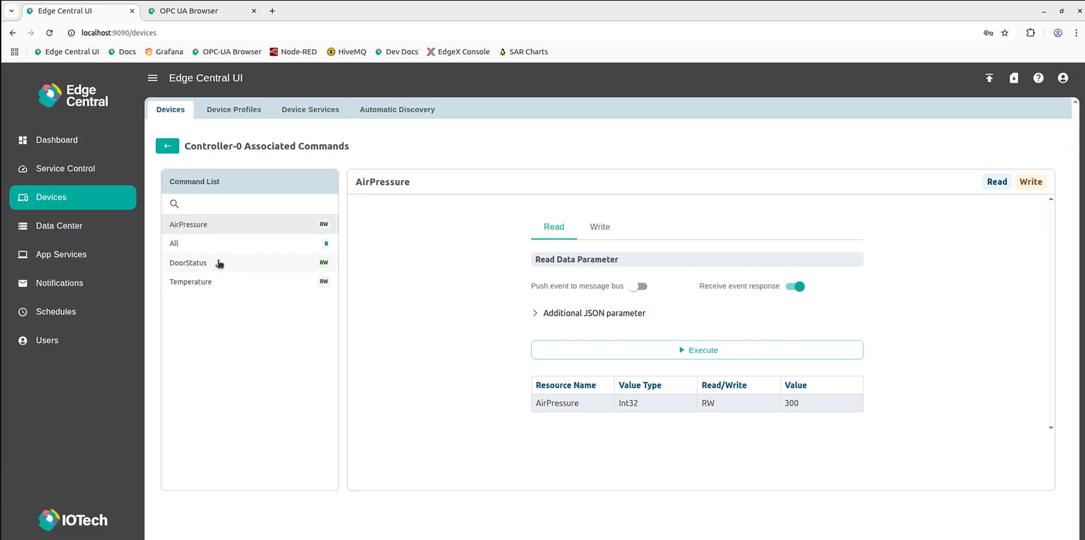
left_click(220, 263)
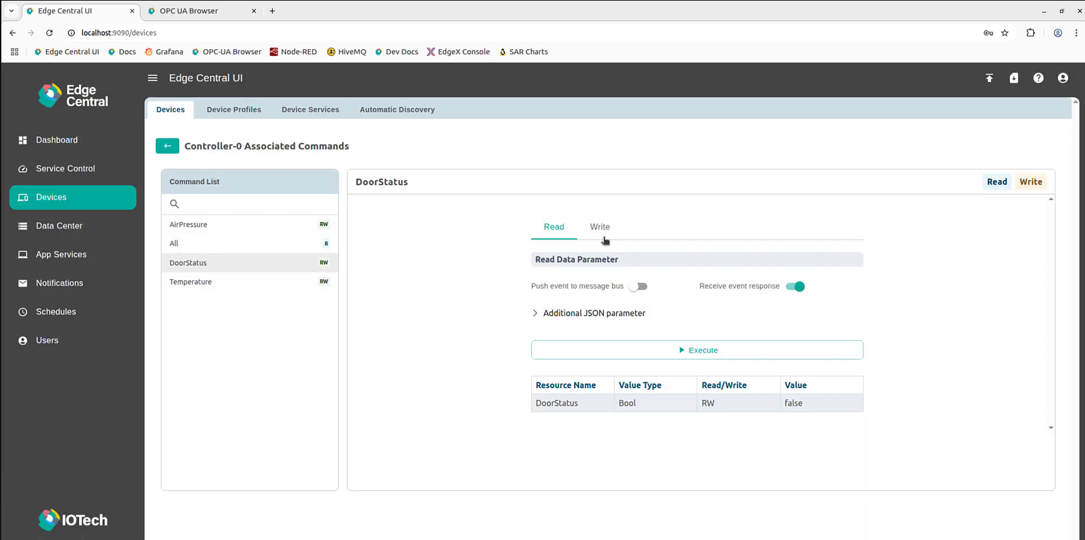
left_click(608, 231)
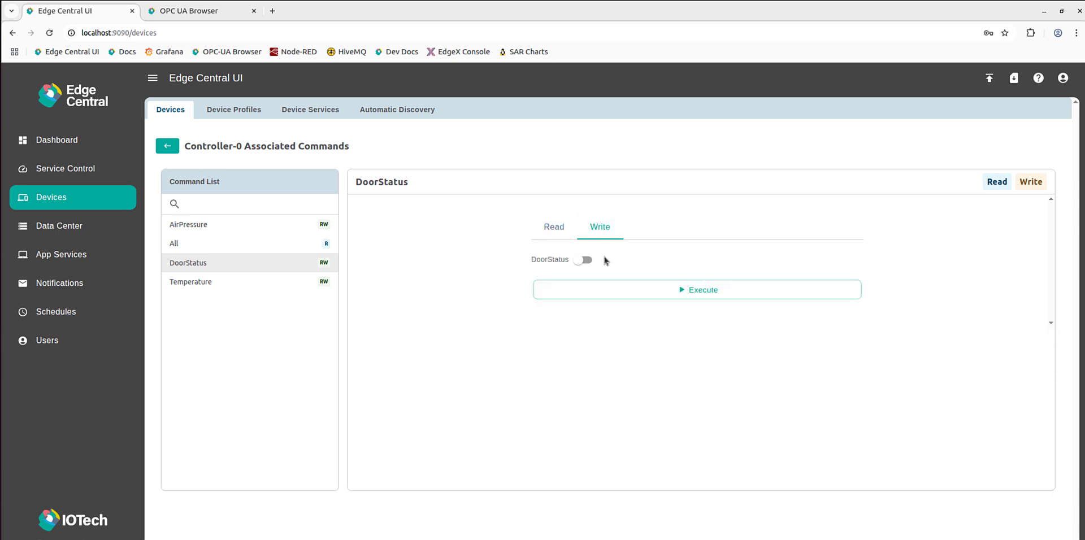
left_click(584, 260)
left_click(654, 290)
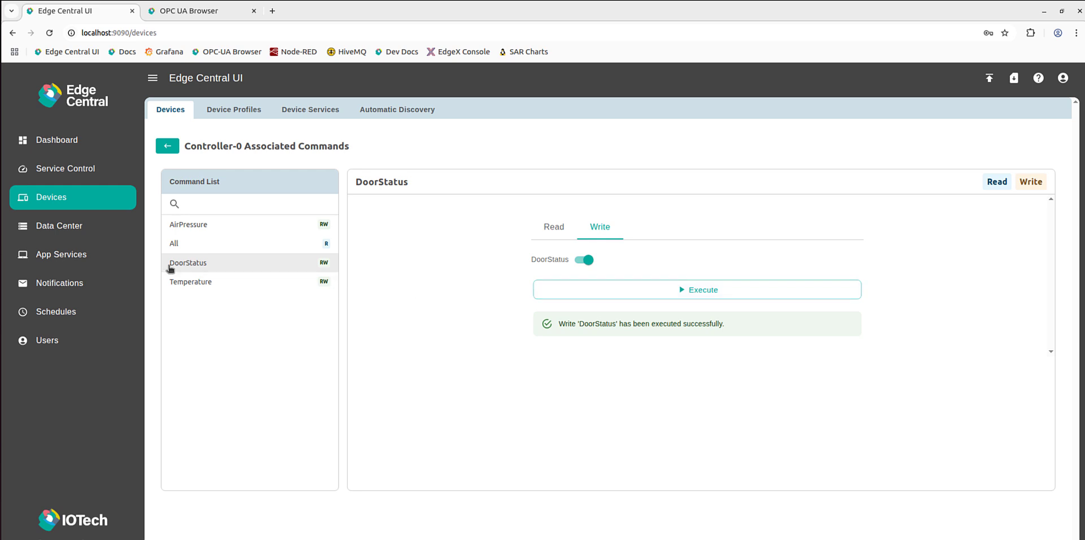
Switch back to Postman, resend the List alarms request and enlarge the response area to examine the alarm's current state.
left_click(2, 229)
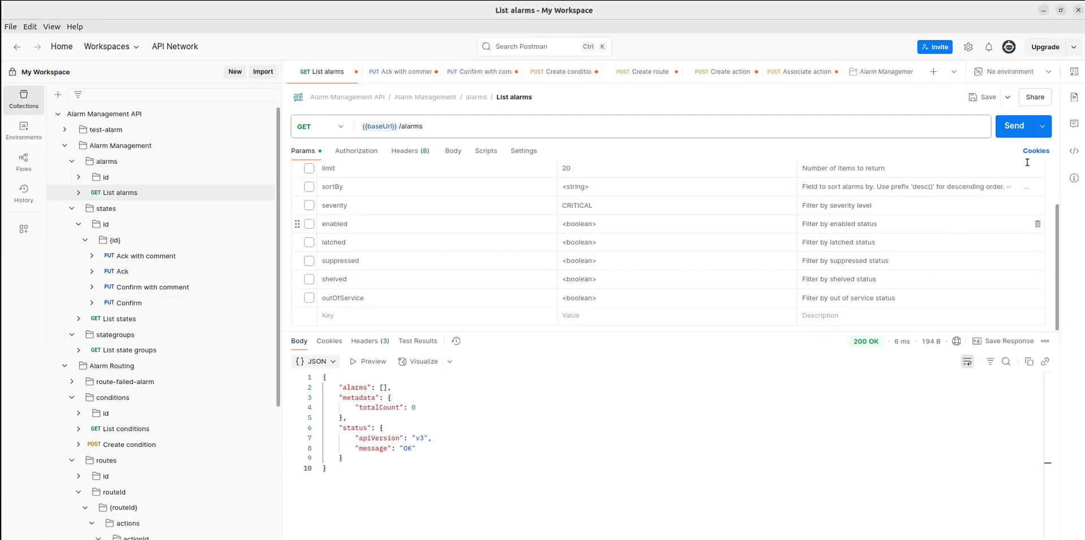
left_click(1019, 125)
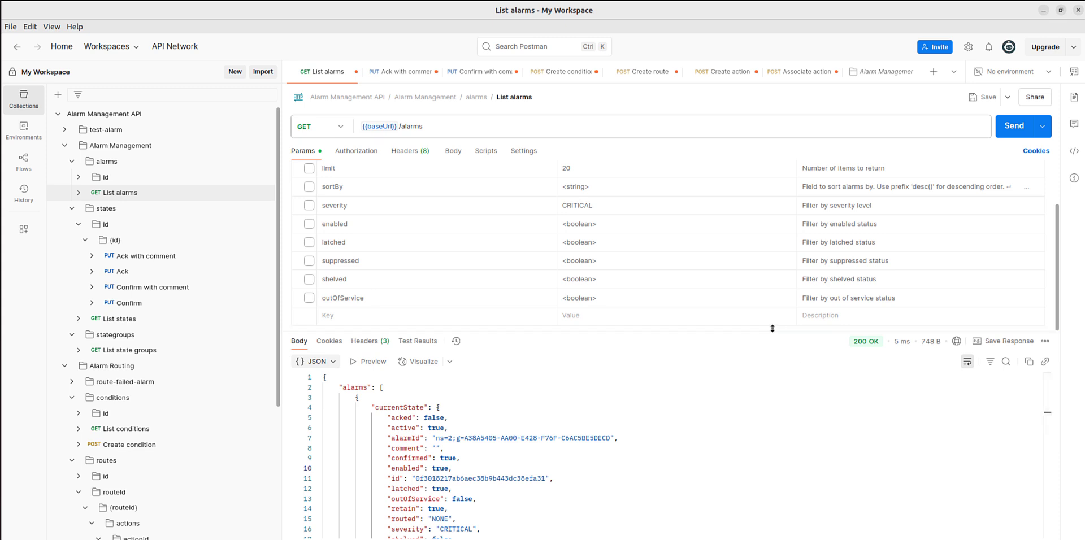
left_click_drag(770, 329, 755, 199)
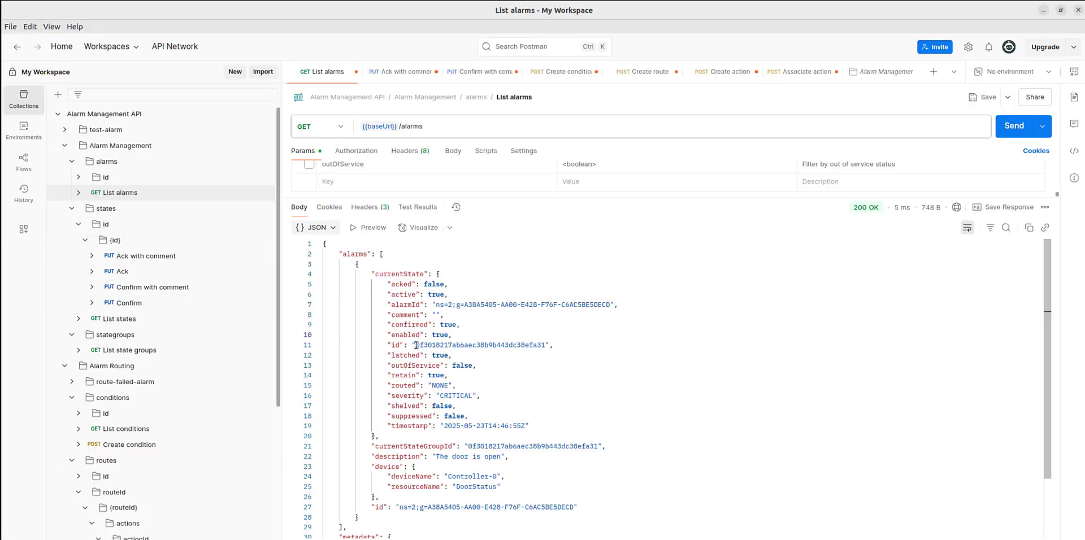
Copy the id from the alarm's currentState into the id path variable of the Ack with comment request.
left_click_drag(416, 344, 546, 345)
key("ctrl+c")
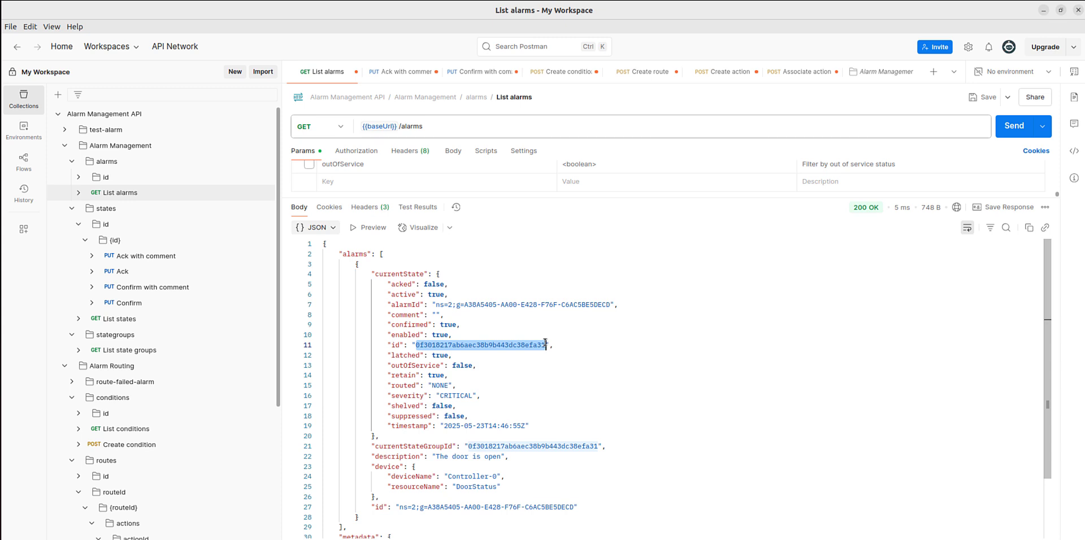
left_click(418, 71)
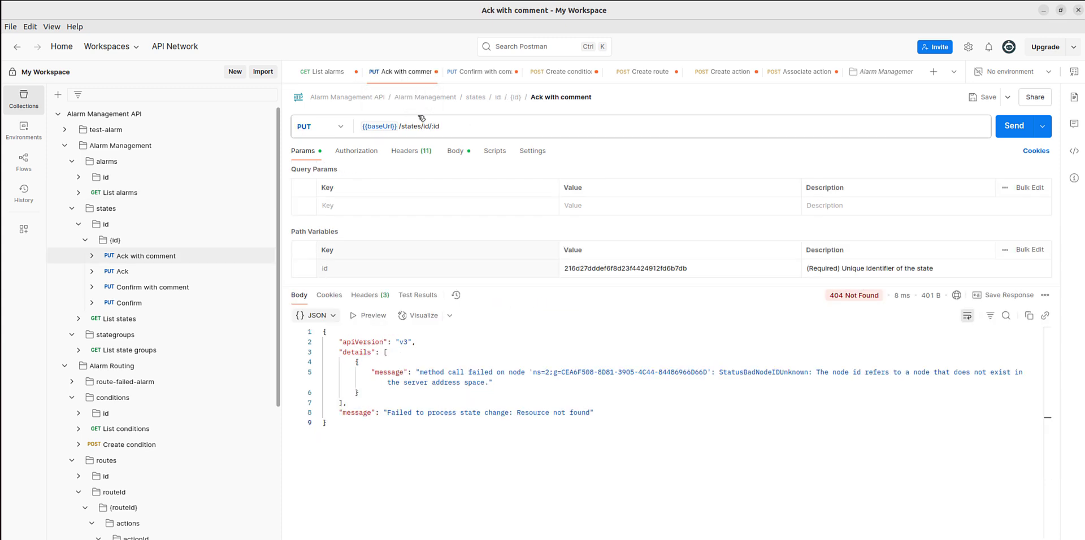
double_click(611, 268)
key("ctrl+v")
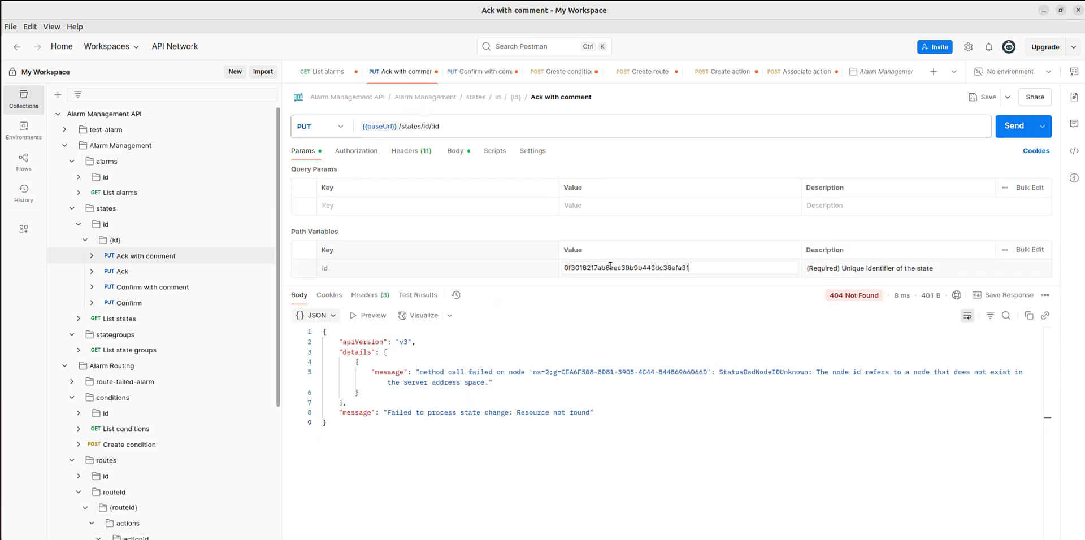
Set the comment text in the Ack with comment request body to "ok understood" and send the request.
left_click(458, 151)
type("ok ")
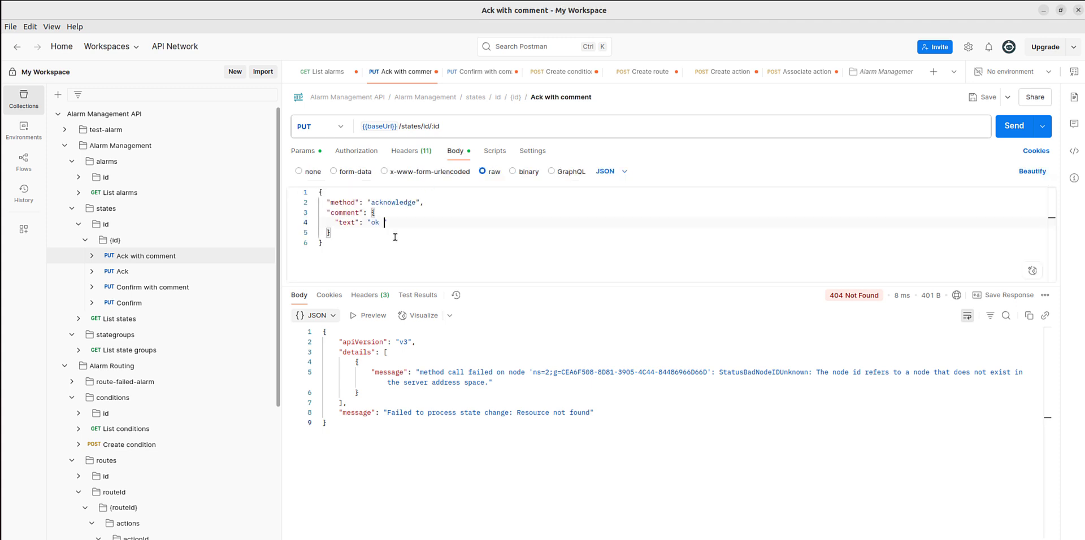
type("understood")
left_click(1010, 129)
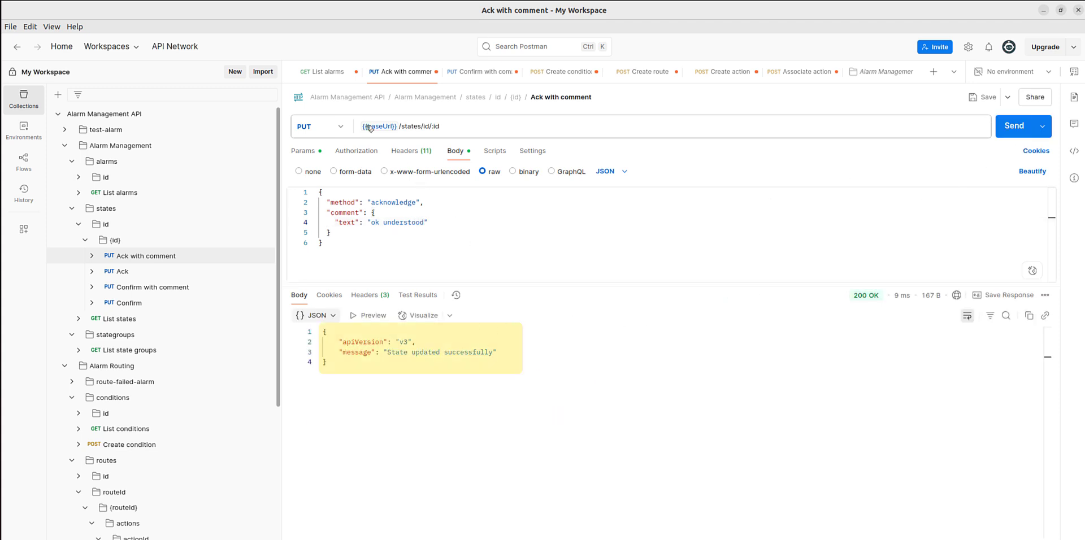
Return to the List alarms request and send it again to check the alarm's acknowledgement state and comment.
left_click(330, 71)
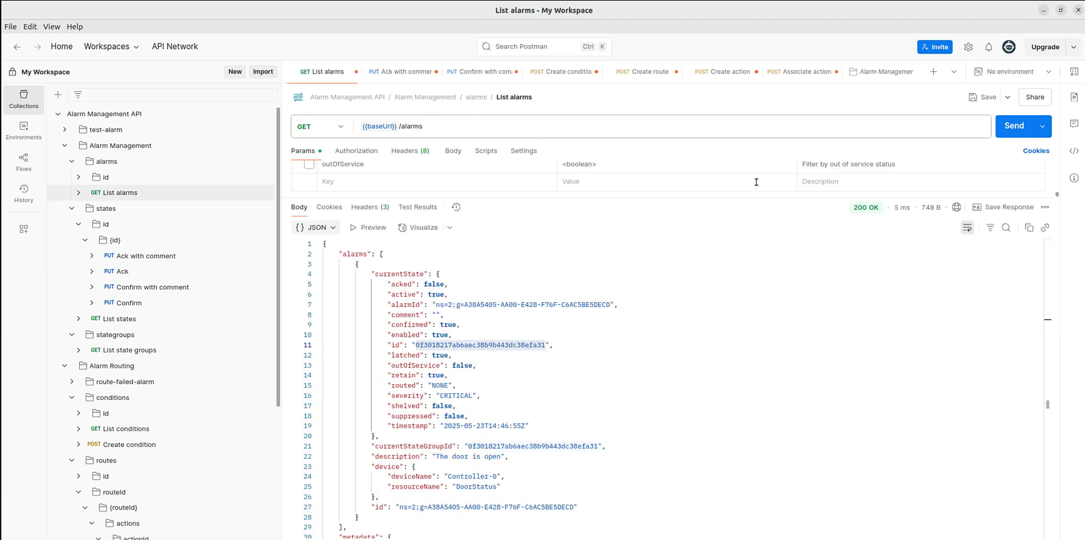
left_click(1011, 132)
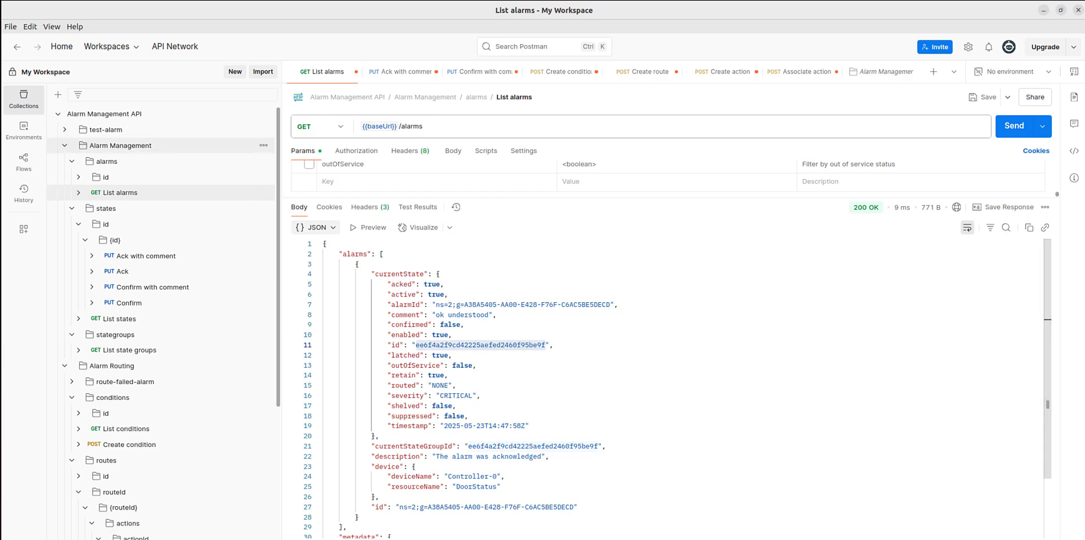
Switch to the Edge Central UI in Chrome and write the value false to Controller-0's DoorStatus command.
left_click(1, 19)
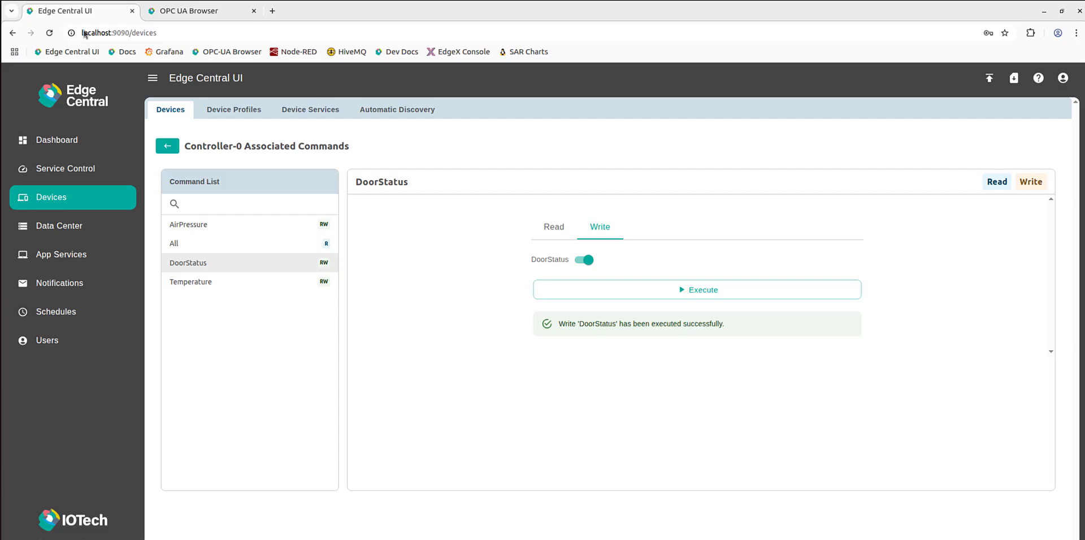
left_click(587, 260)
left_click(669, 290)
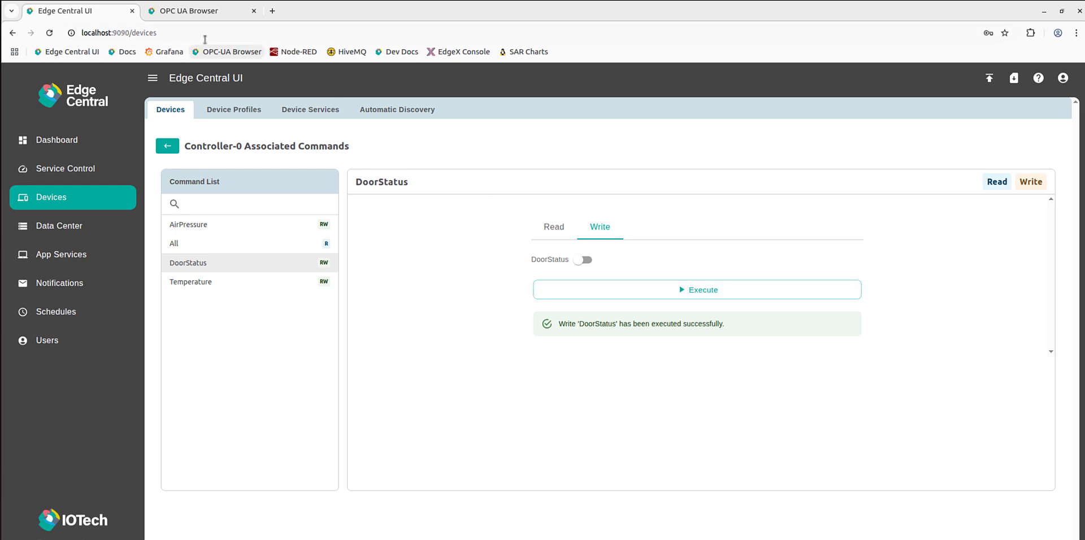
Switch to Postman, resend the List alarms request and select the full id in the refreshed currentState for copying.
left_click(1, 229)
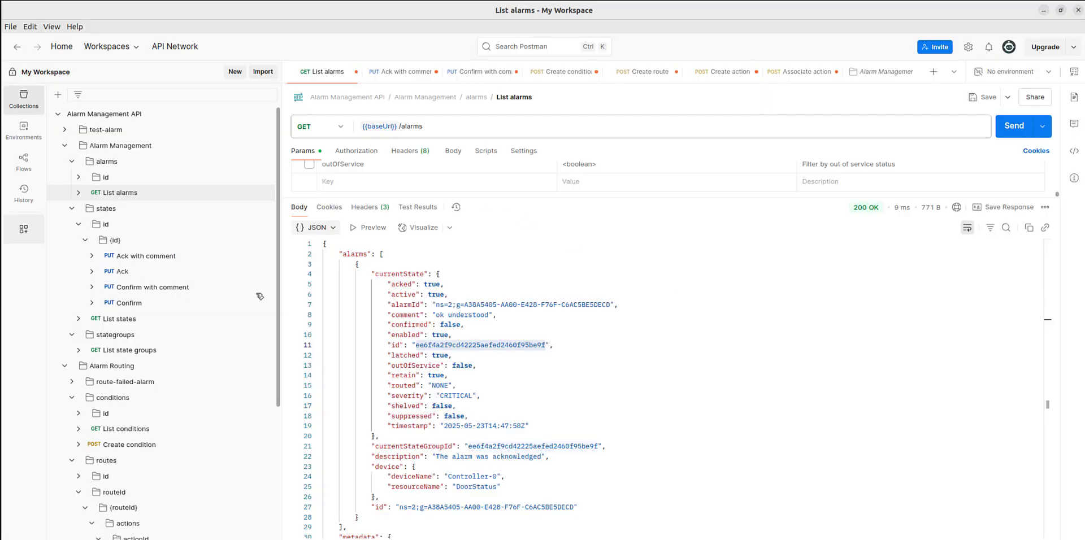
left_click(1009, 126)
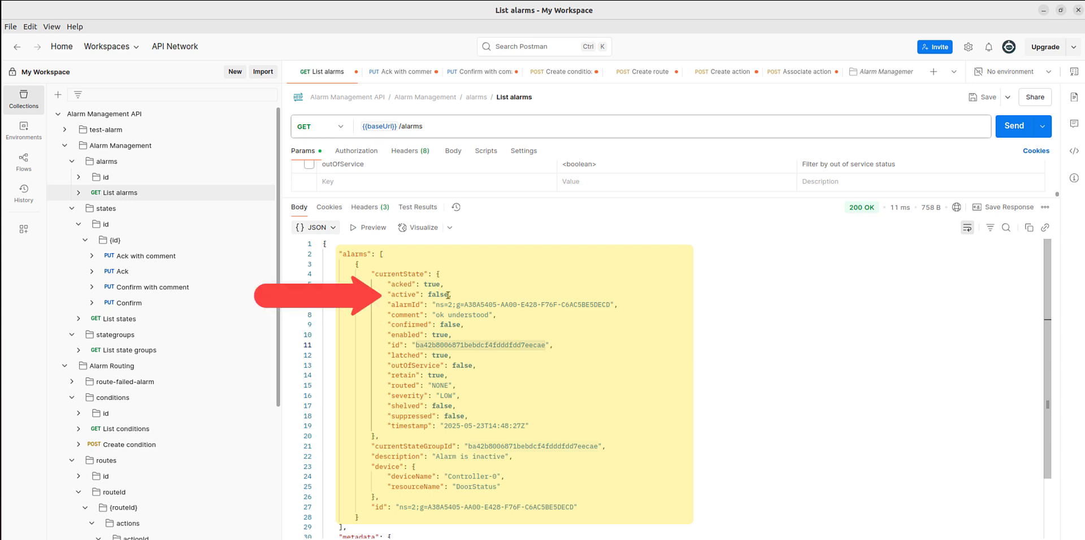
double_click(460, 344)
left_click_drag(453, 344, 546, 344)
key("ctrl+c")
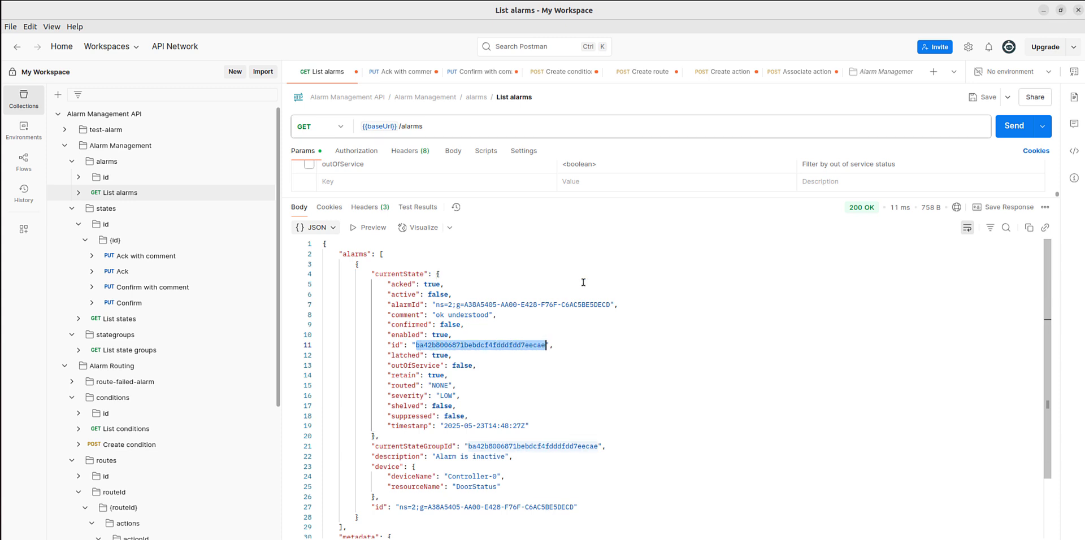
Open the Confirm with comment request and replace its id path variable with the copied currentState id.
left_click(474, 72)
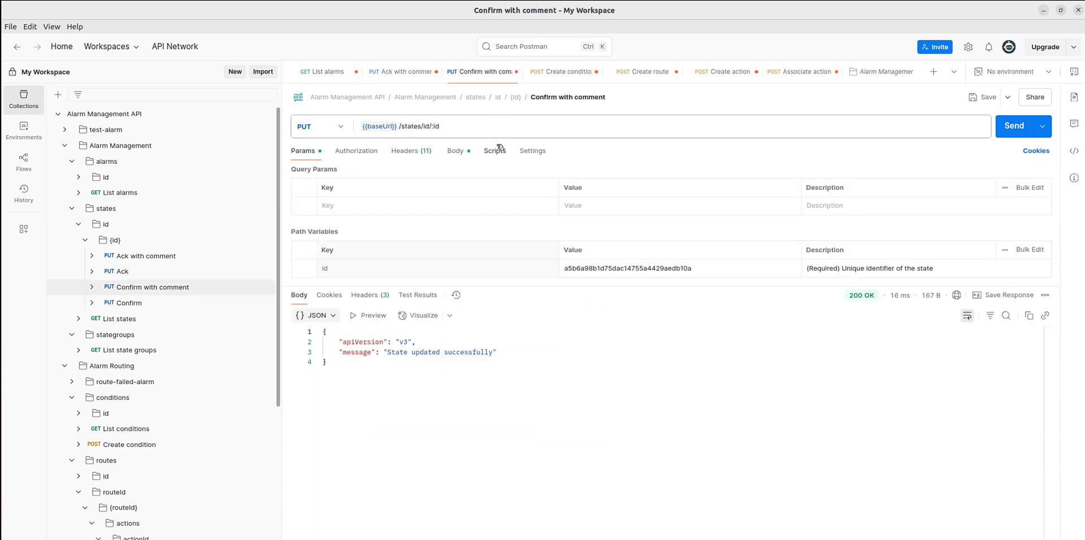
double_click(611, 268)
key("ctrl+v")
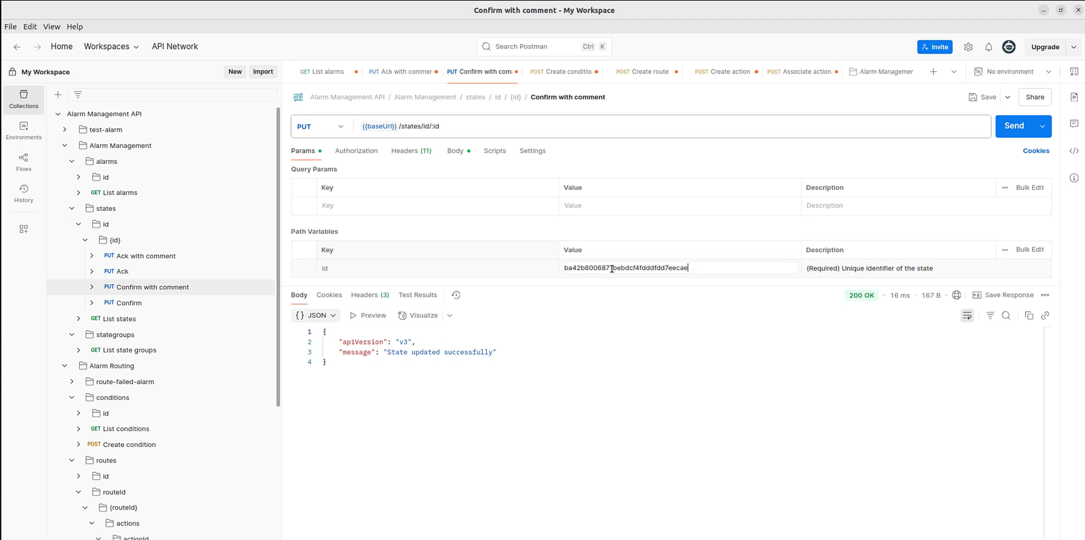
Set the comment text in the Confirm with comment request body to "ok fine" and send the request.
left_click(455, 151)
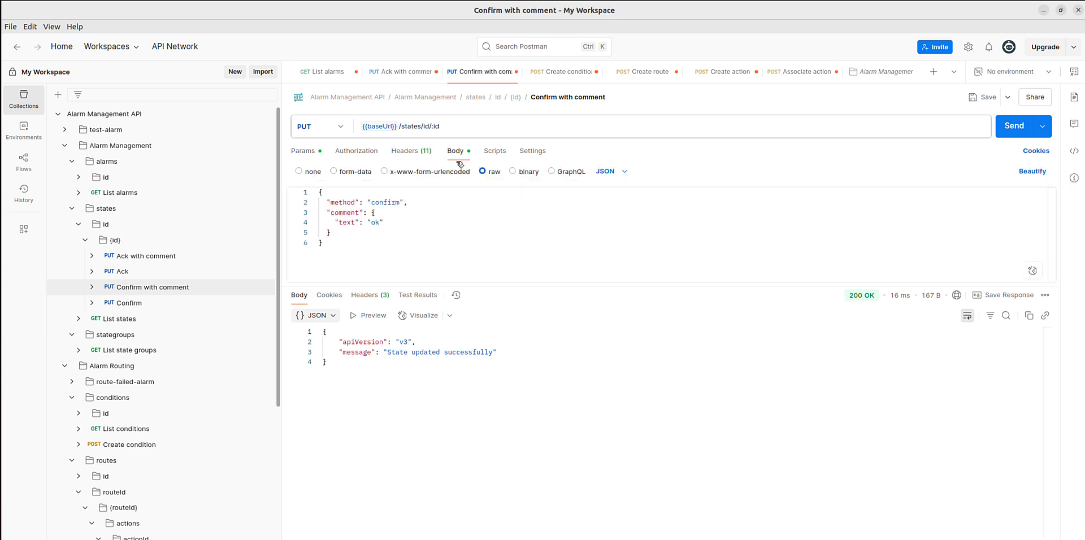
double_click(375, 222)
type("ok fine")
left_click(1012, 126)
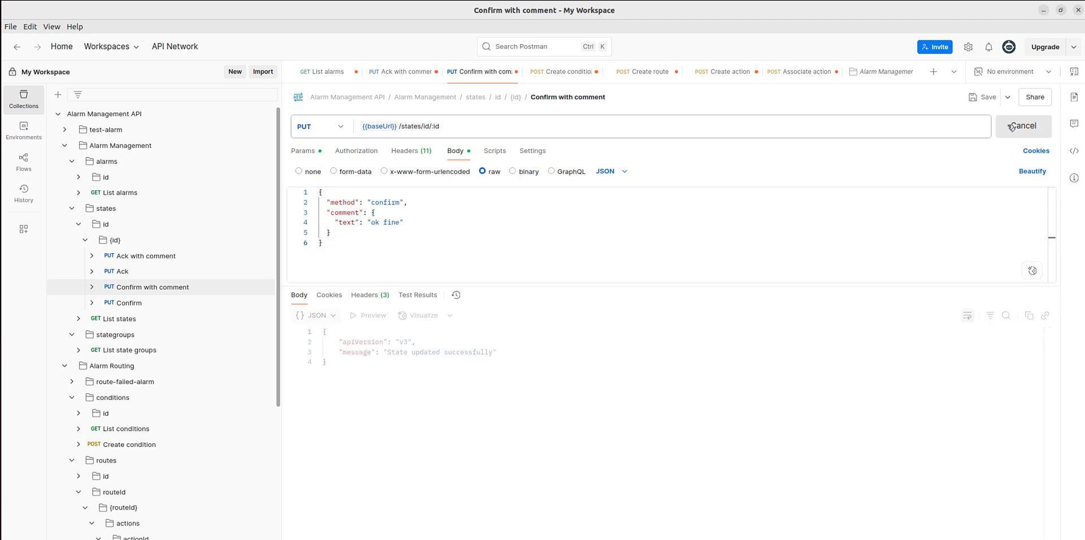
Resend the List alarms request to check the alarm's confirmation state and comment, and view the Associate action with route request.
left_click(338, 73)
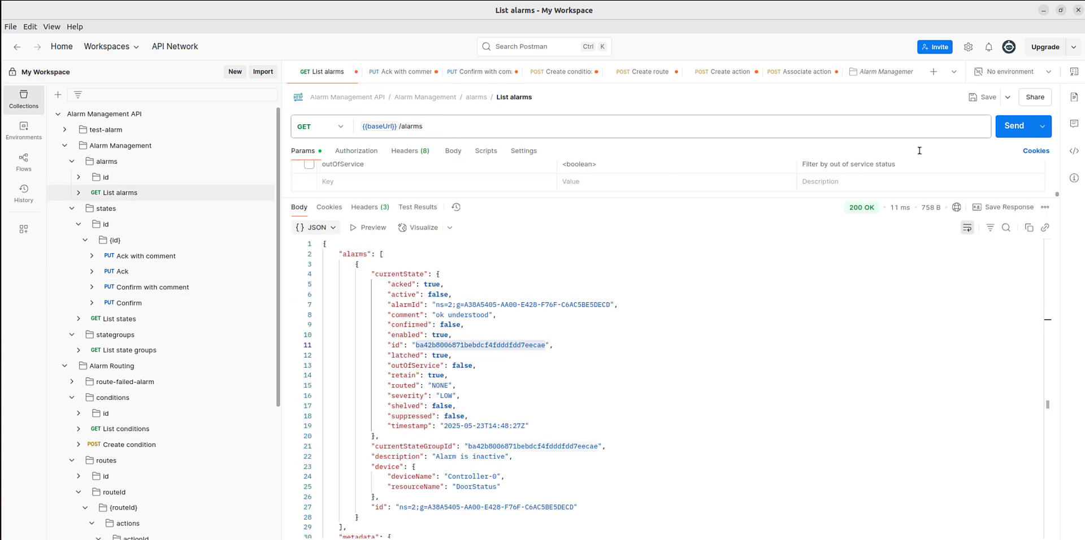
left_click(1011, 130)
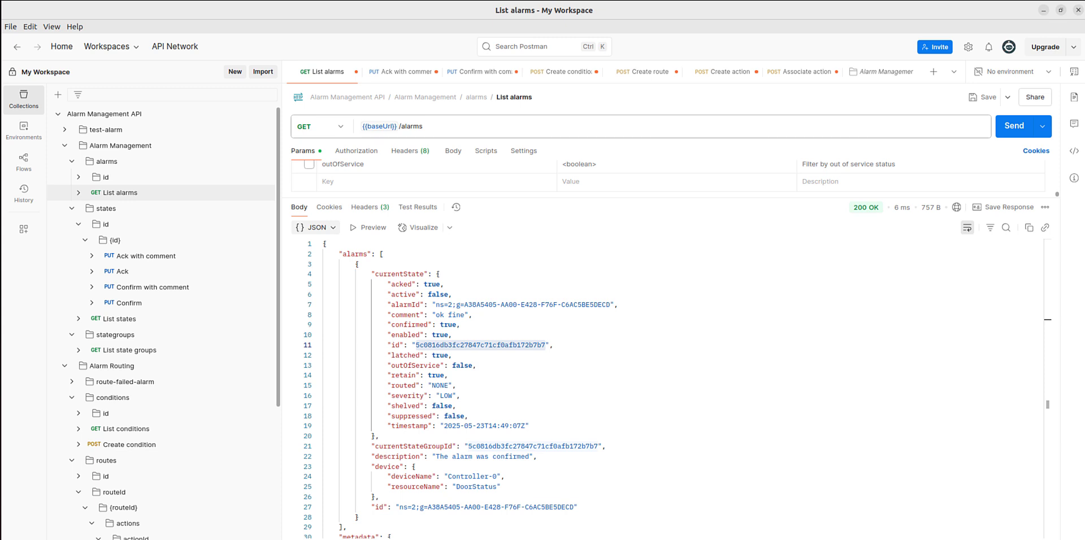
left_click(806, 72)
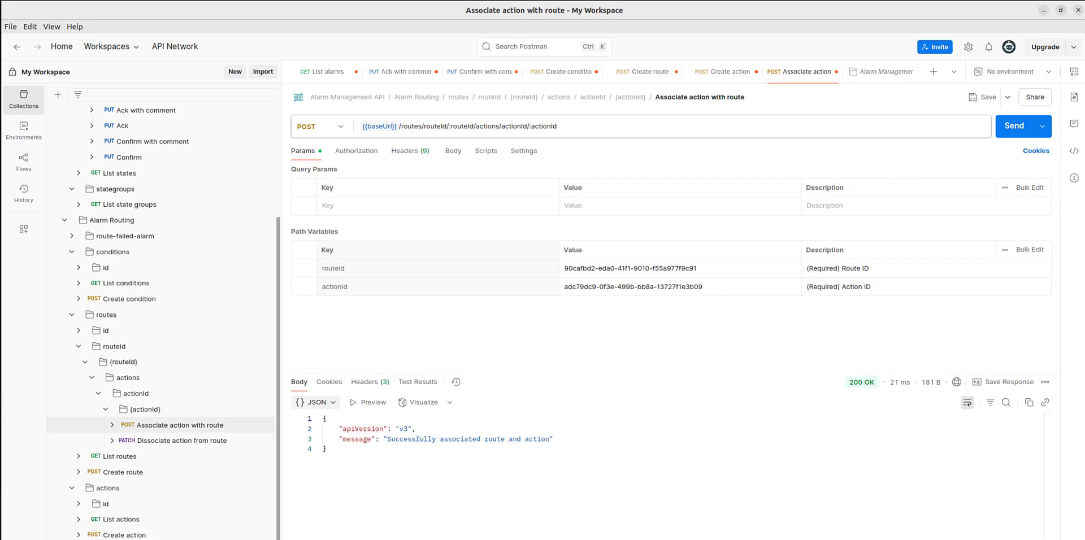
Switch to the Edge Central UI in Chrome and write the value 86 to Controller-1's Temperature command.
key("alt+Tab")
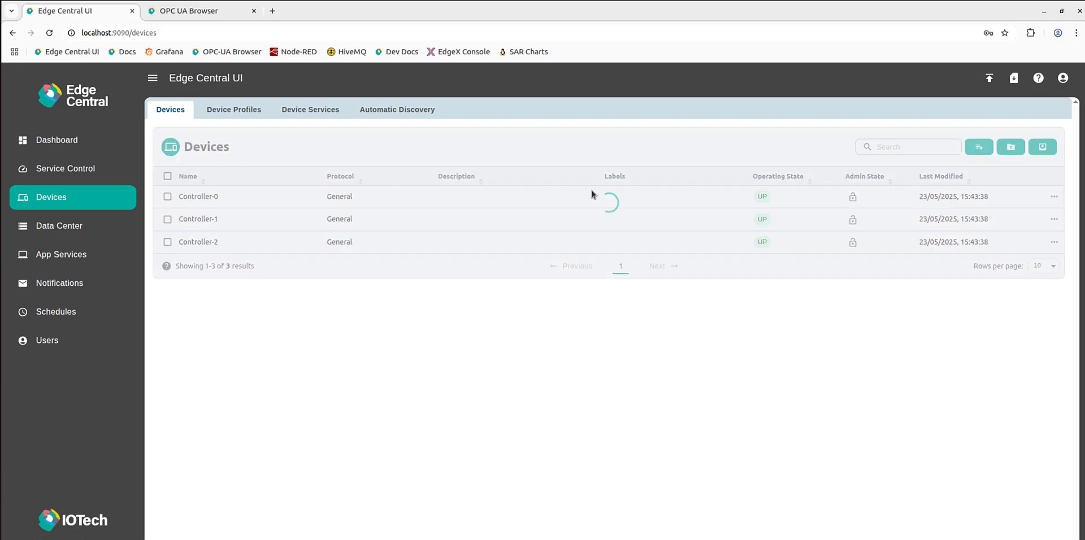
left_click(1053, 218)
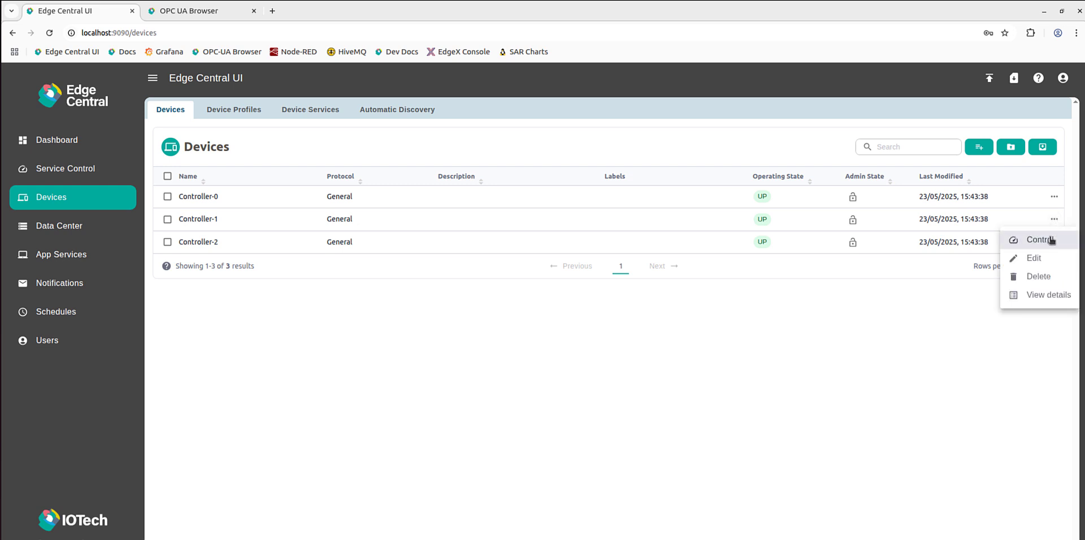
left_click(1049, 240)
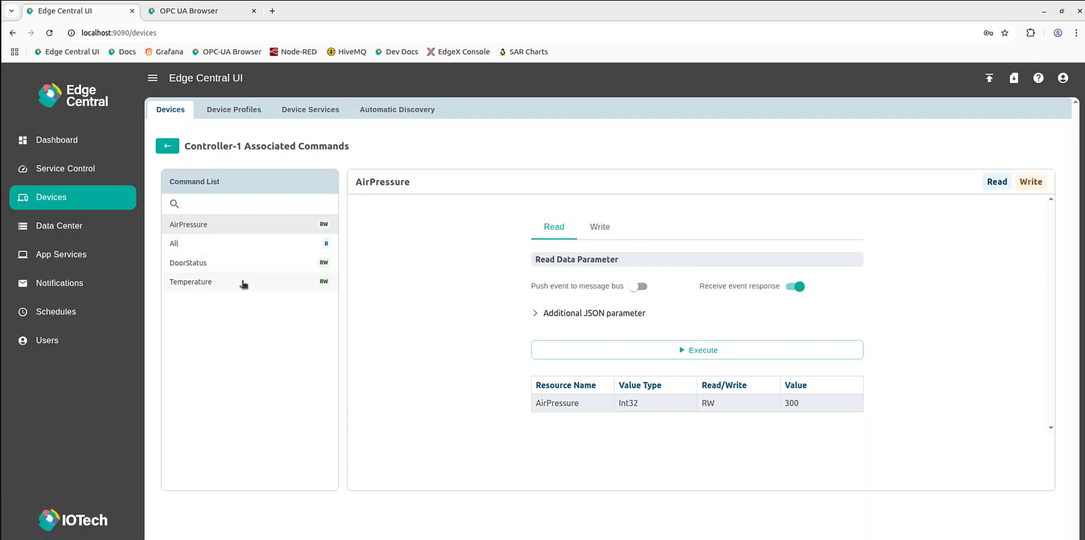
left_click(243, 282)
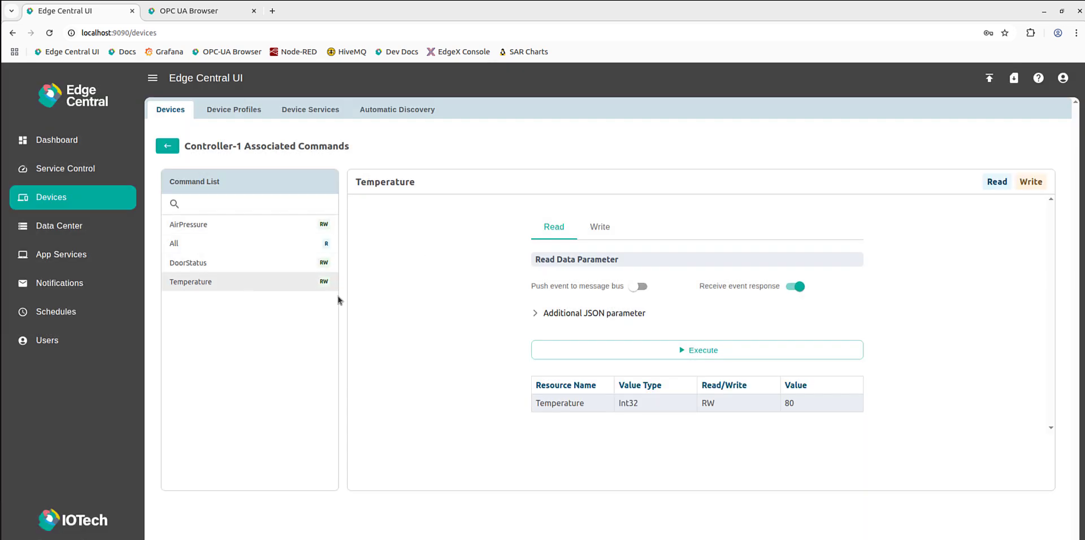
left_click(602, 230)
left_click(634, 277)
type("86")
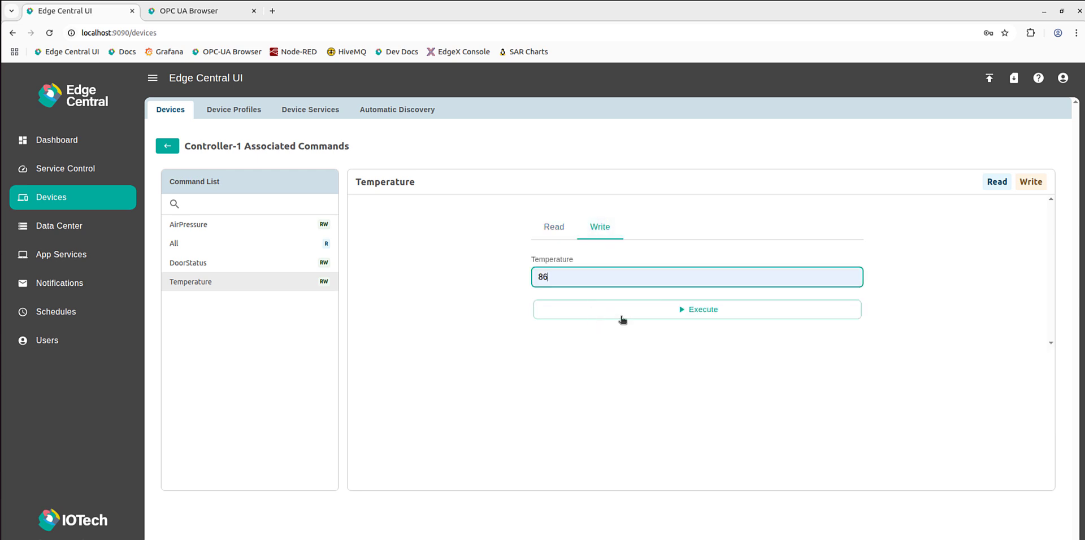
left_click(737, 311)
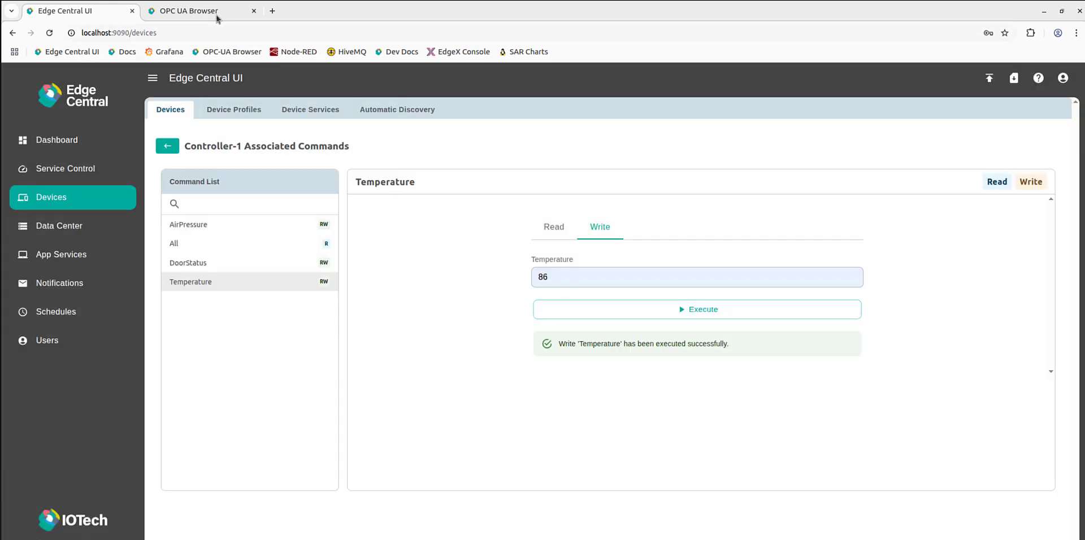
Check the temperature alarm in the OPC UA Browser's Events View and in Slack's alarm-service-webhook-test channel.
left_click(217, 16)
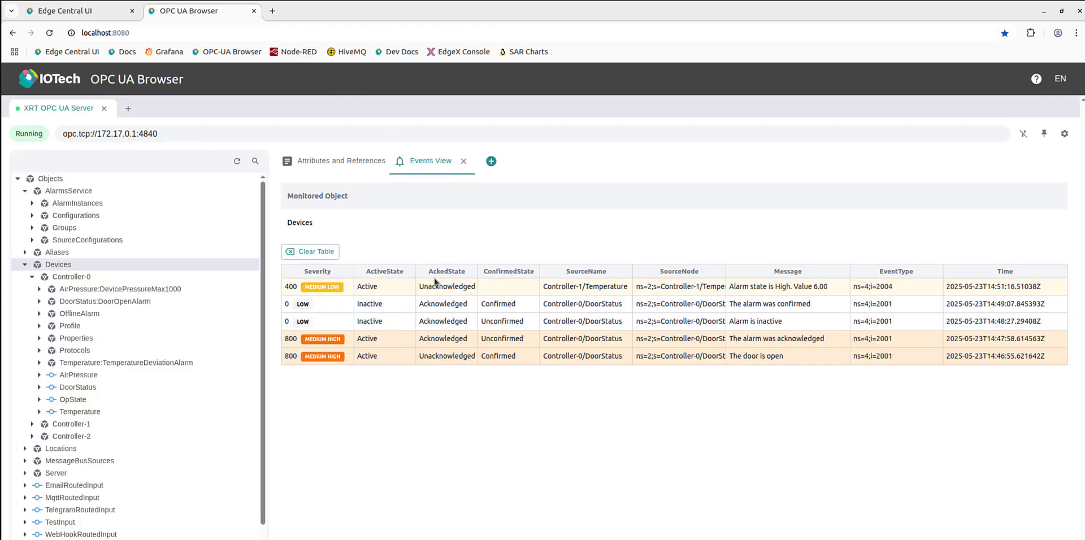
left_click(320, 539)
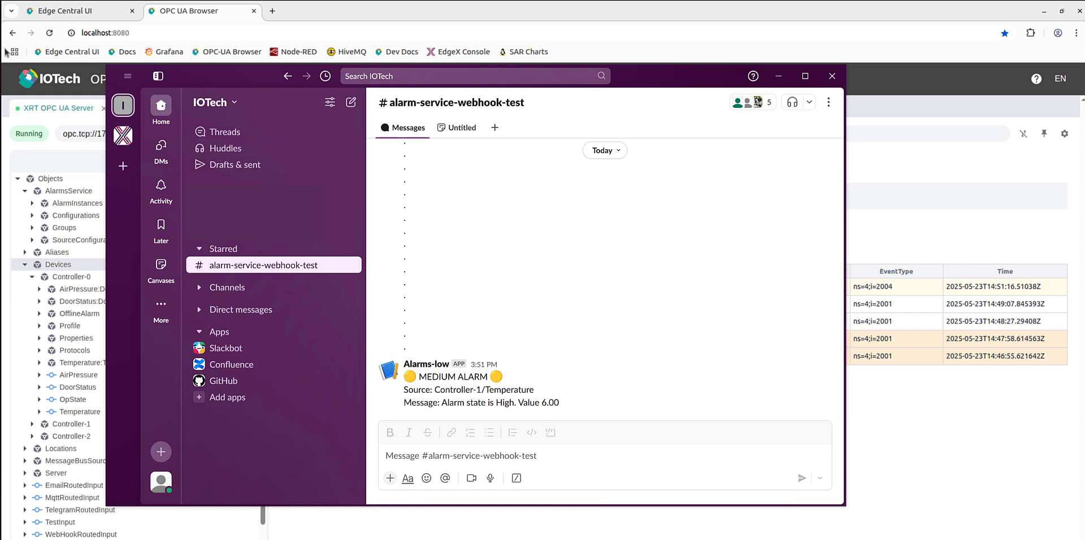
left_click(54, 70)
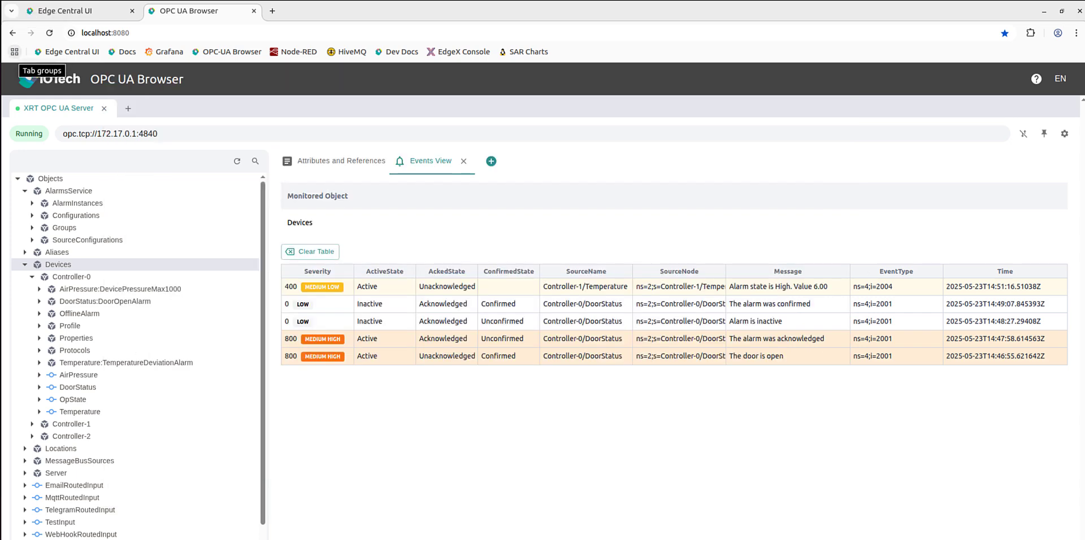
Return to the Edge Central UI, write 100 to Controller-1's Temperature command, and switch to Slack to check the alarm notification.
left_click(70, 12)
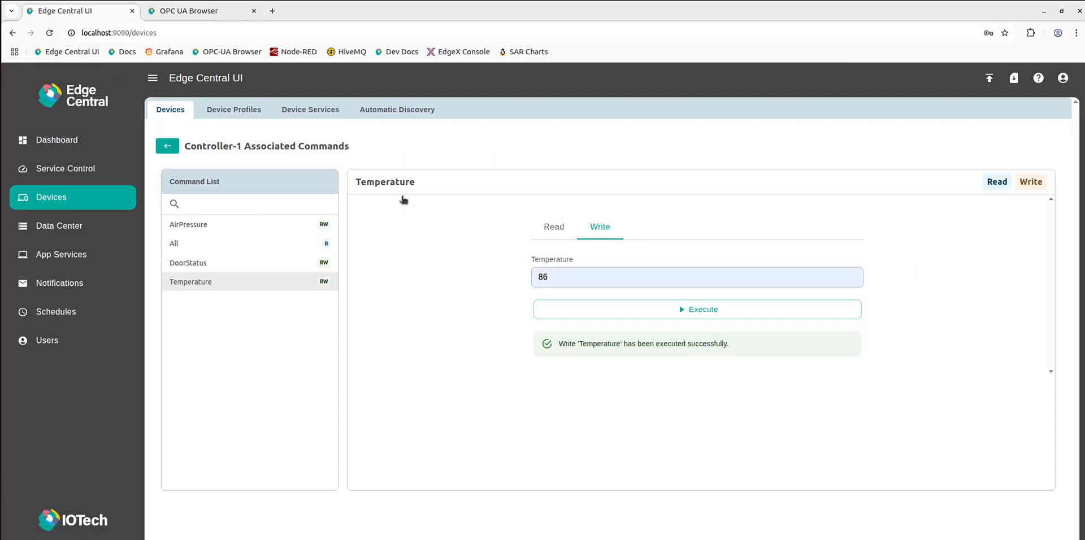
left_click(550, 275)
double_click(546, 275)
type("100")
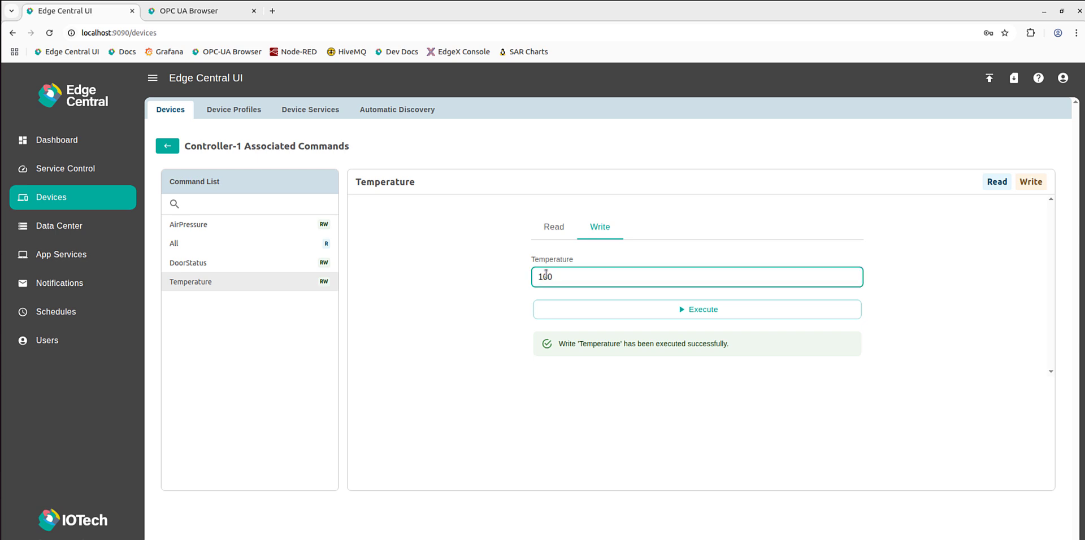
left_click(653, 310)
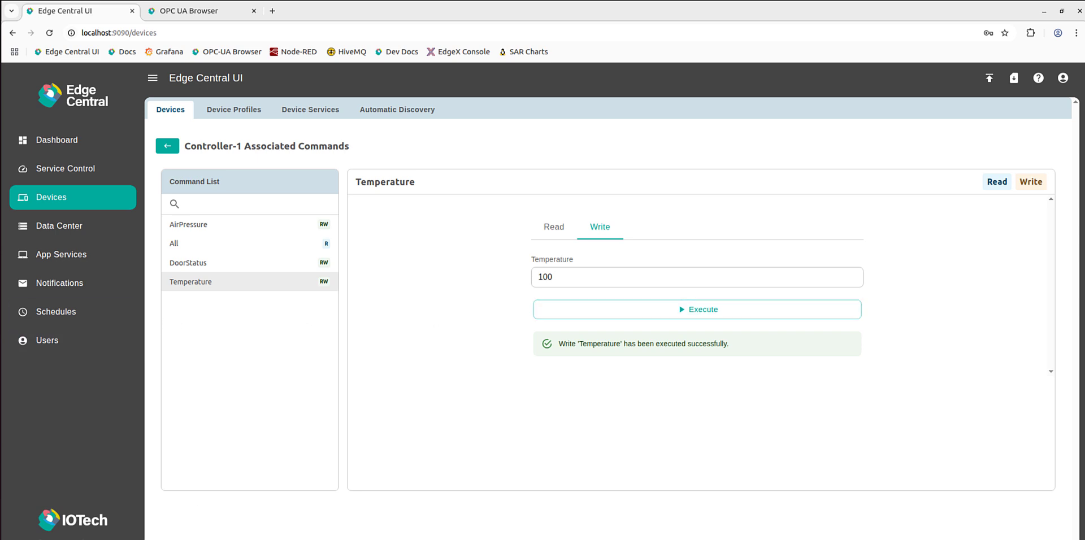
left_click(525, 539)
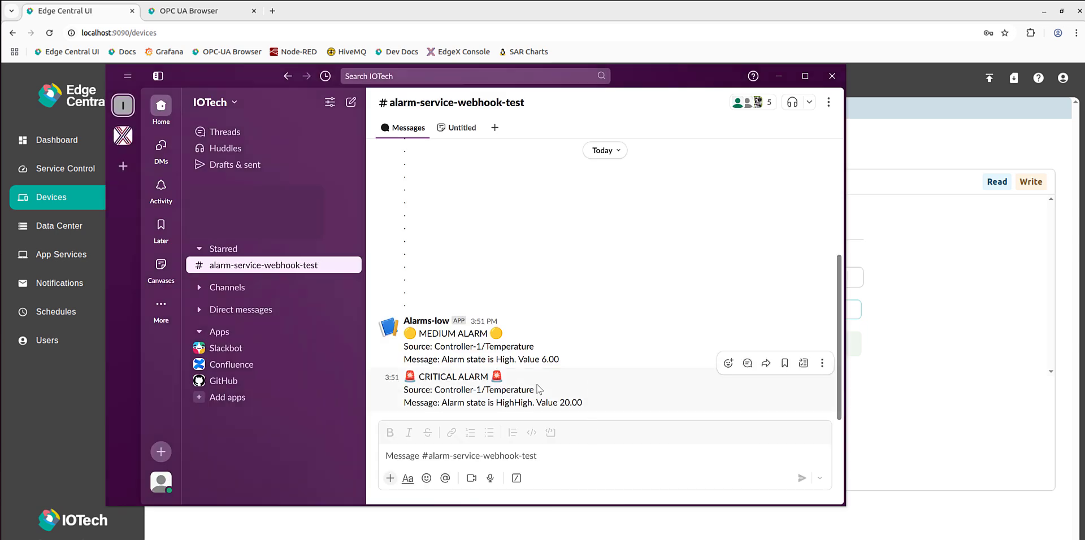